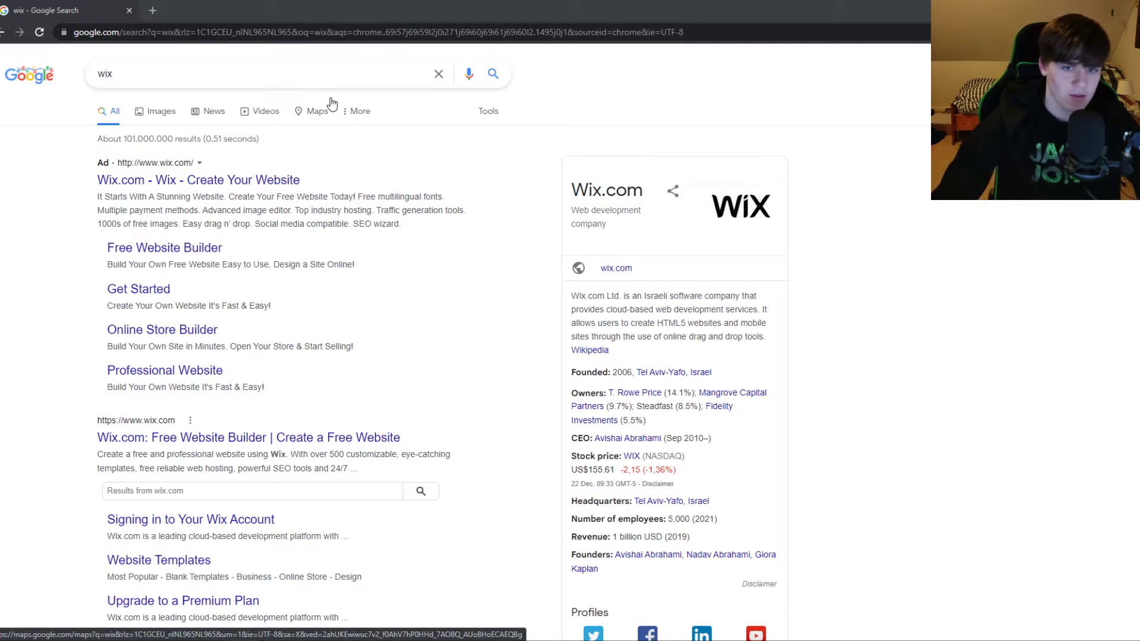
# Open the 'Wix.com: Free Website Builder' result from the Google search for wix.
pyautogui.click(152, 434)
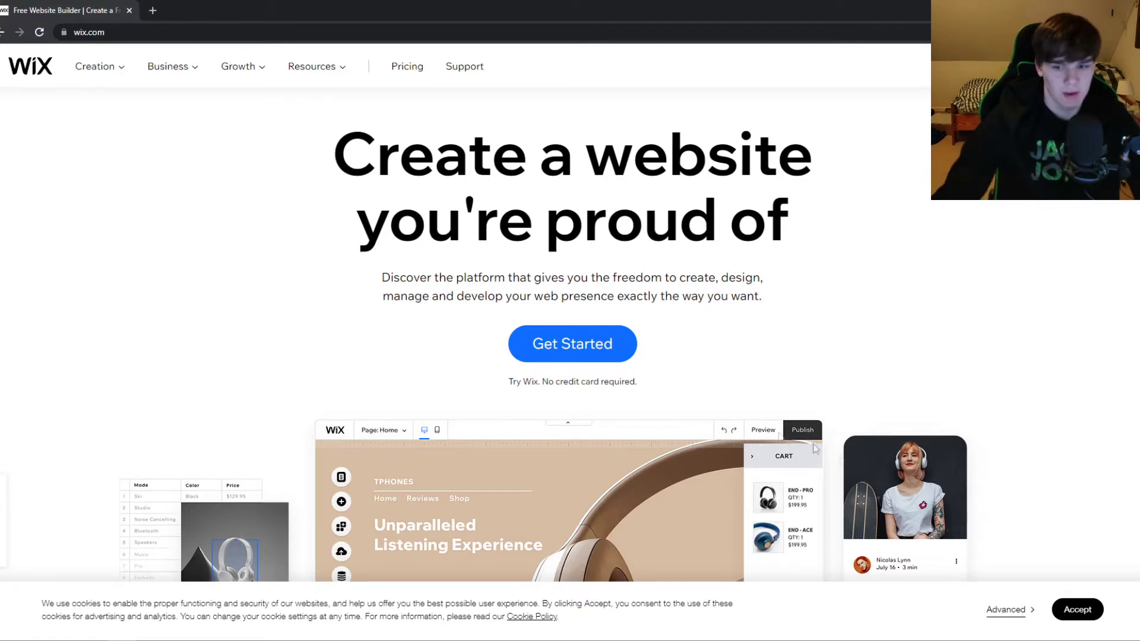
# Accept cookies and sign up for a free Wix account with the saved e-mail and password.
pyautogui.click(1077, 609)
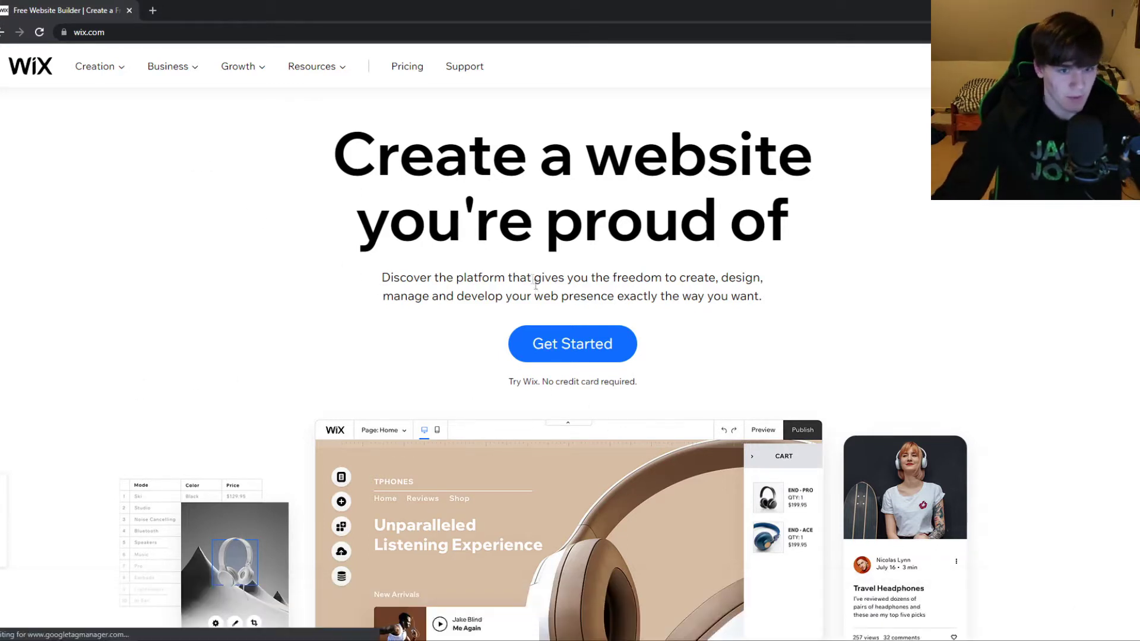
pyautogui.click(541, 359)
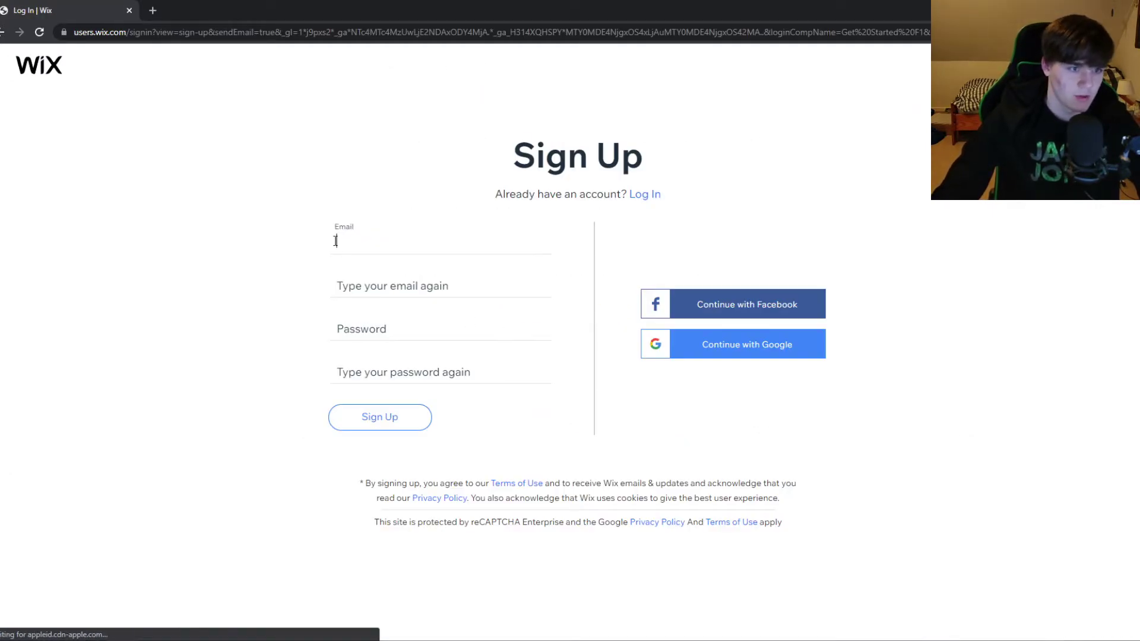
pyautogui.click(358, 285)
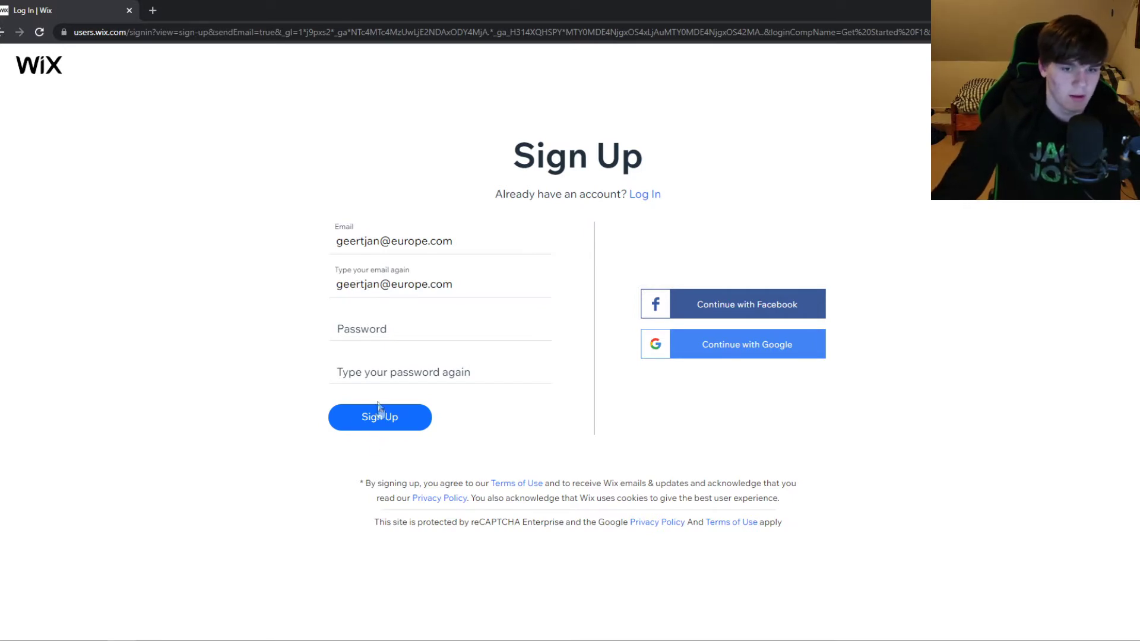
pyautogui.click(368, 345)
pyautogui.click(380, 368)
pyautogui.click(380, 373)
pyautogui.click(380, 399)
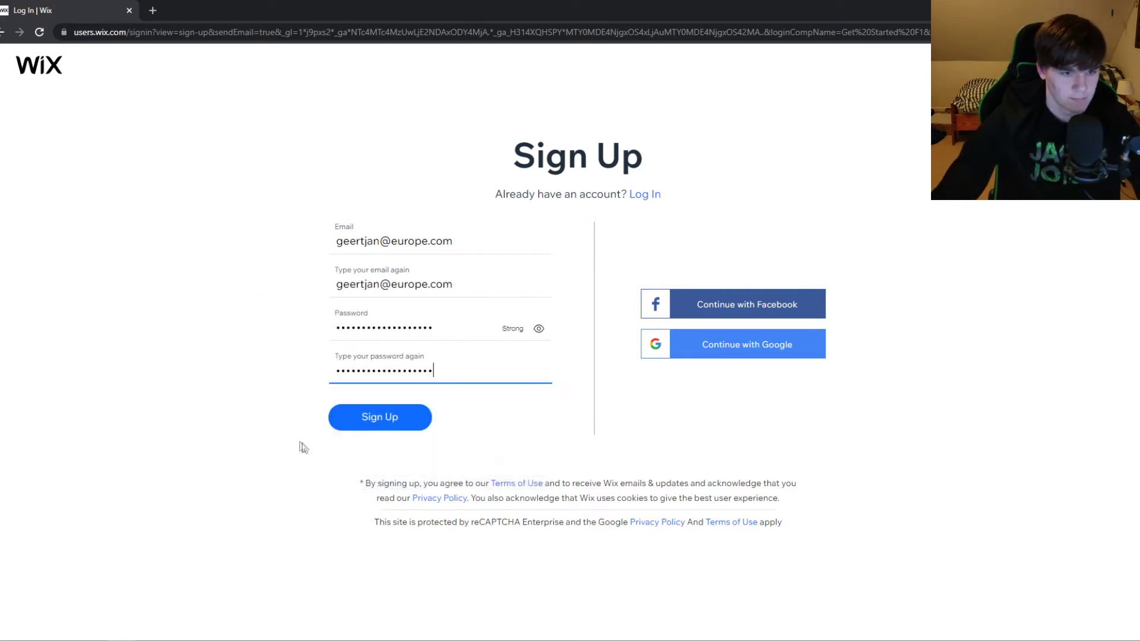
pyautogui.click(395, 423)
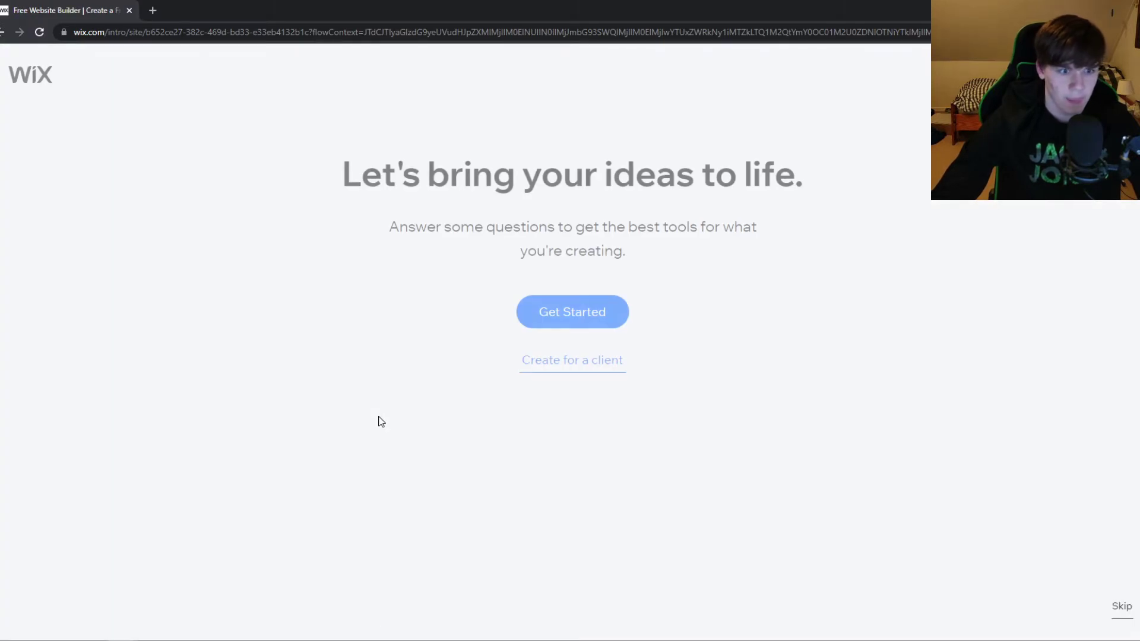
# Start setup and choose Tattoo Artist Portfolio as the site type.
pyautogui.click(580, 315)
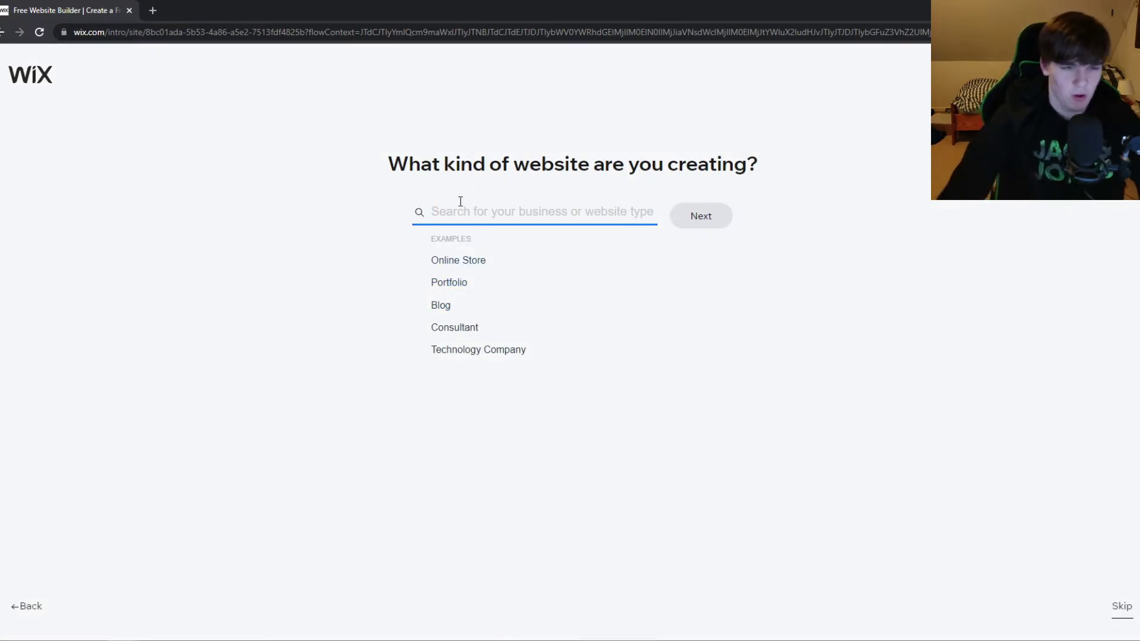
pyautogui.click(464, 286)
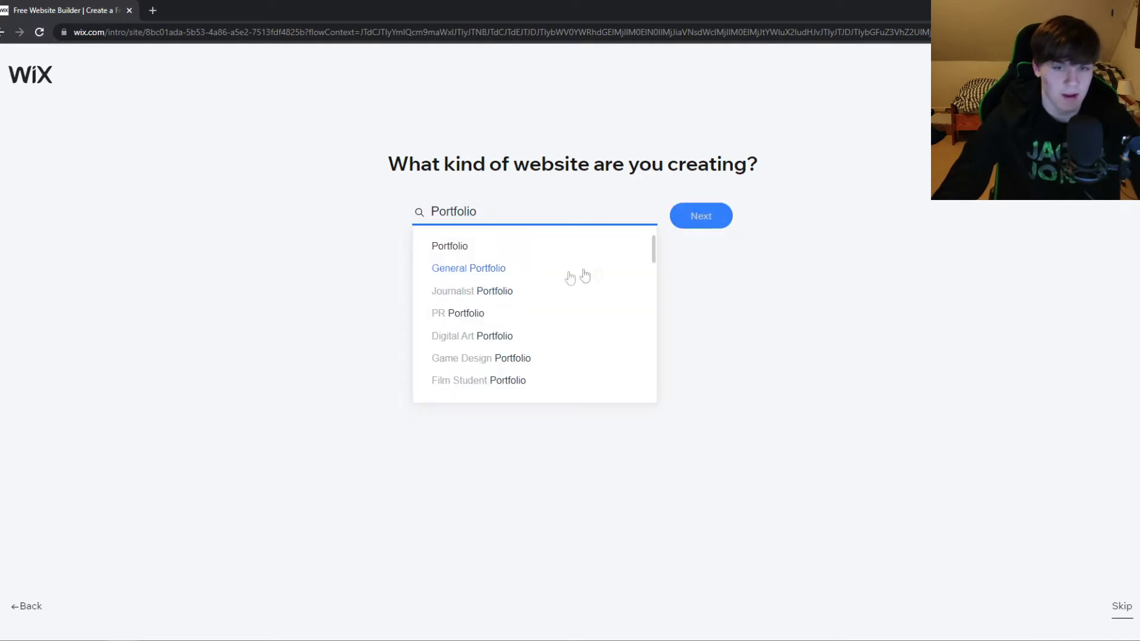
pyautogui.scroll(-10, 527, 286)
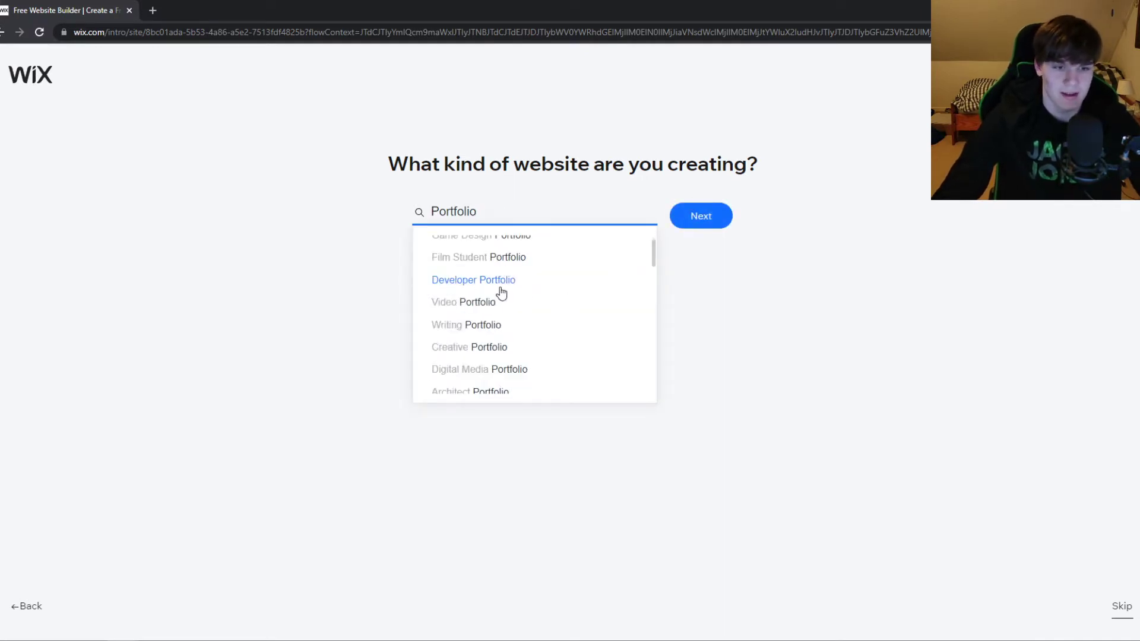
pyautogui.scroll(5, 487, 309)
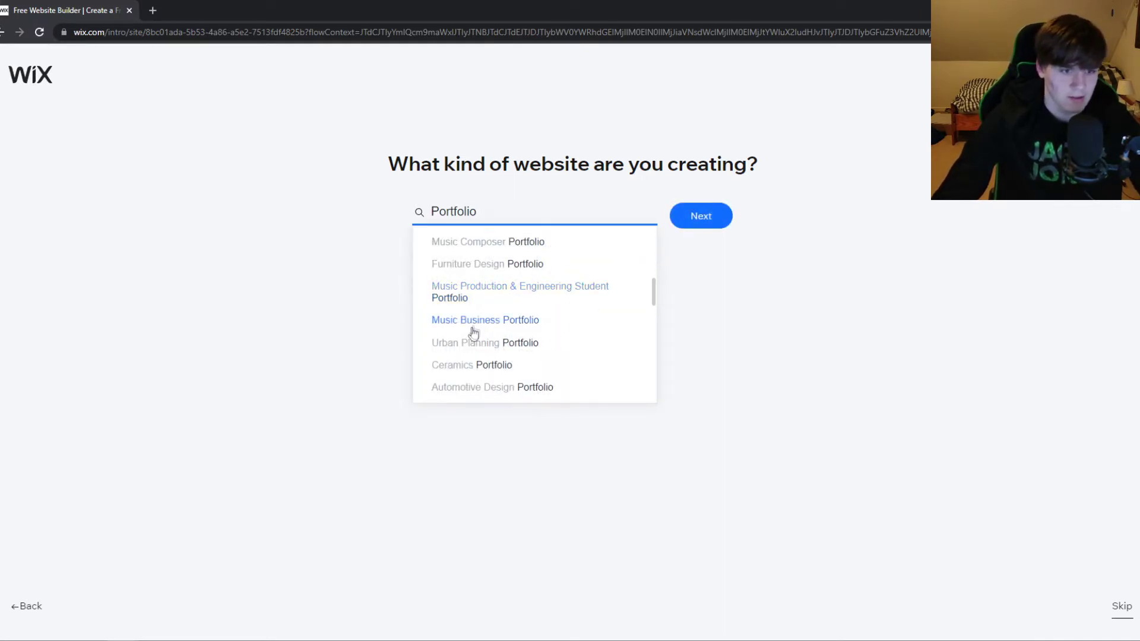
pyautogui.scroll(-3, 471, 332)
pyautogui.click(473, 300)
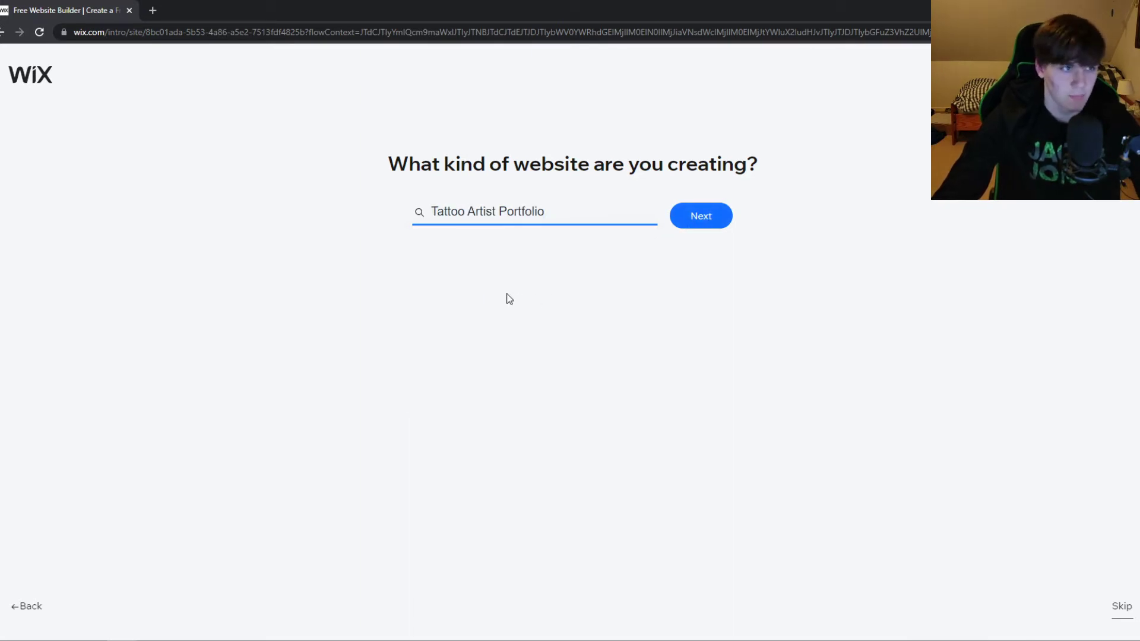
pyautogui.press('Return')
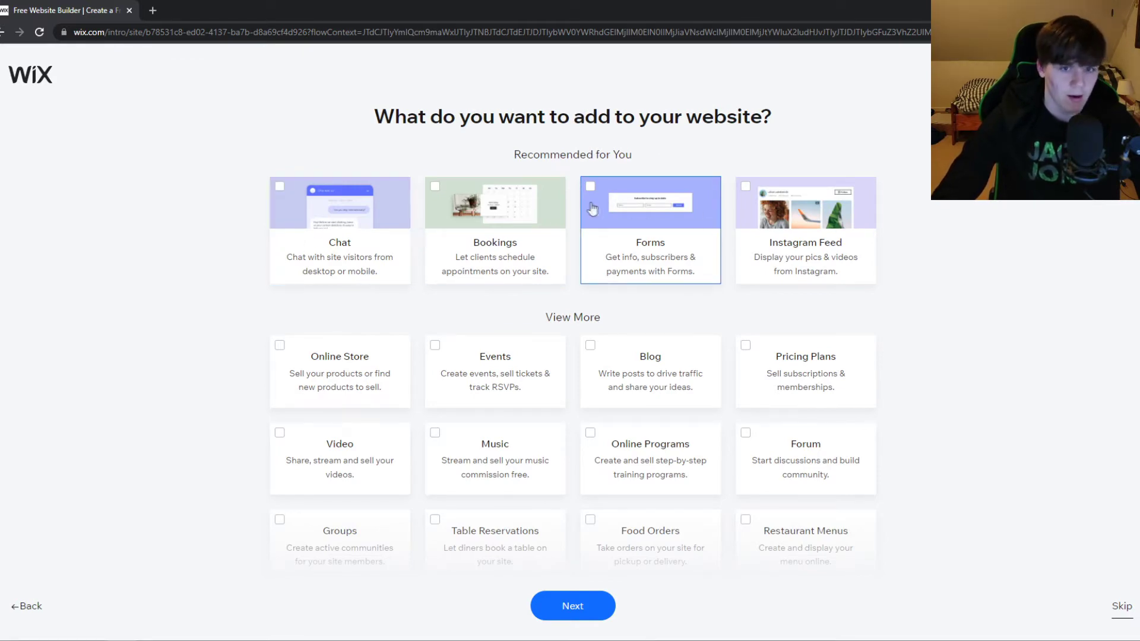
# Add Forms and Online Store, give an experience level, and choose a ready-made template over ADI.
pyautogui.scroll(-2, 538, 535)
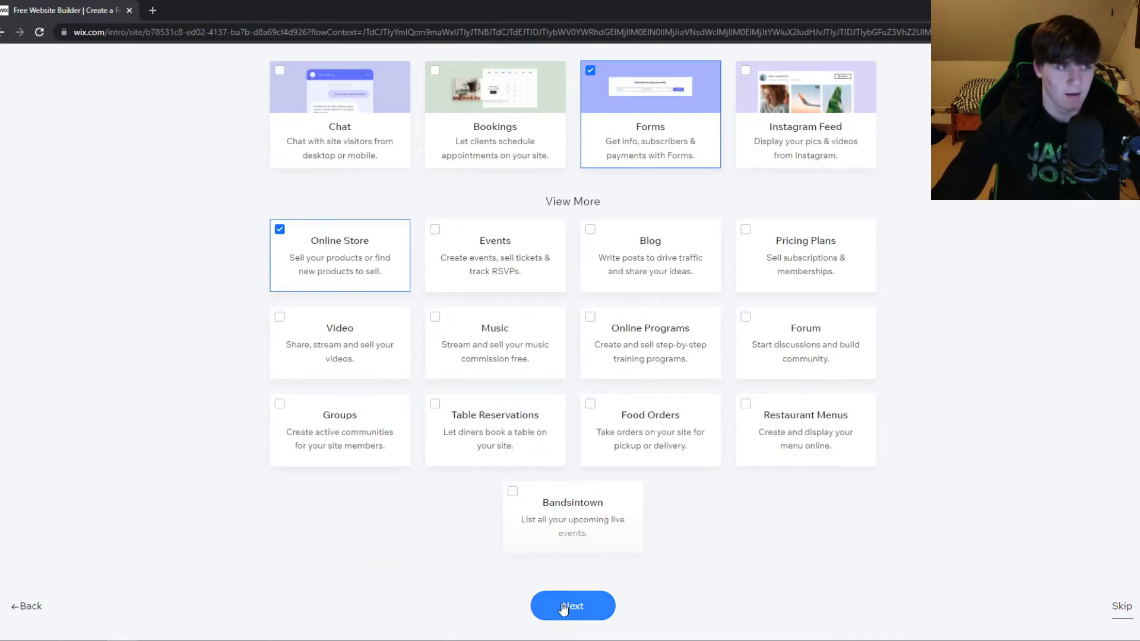
pyautogui.click(564, 607)
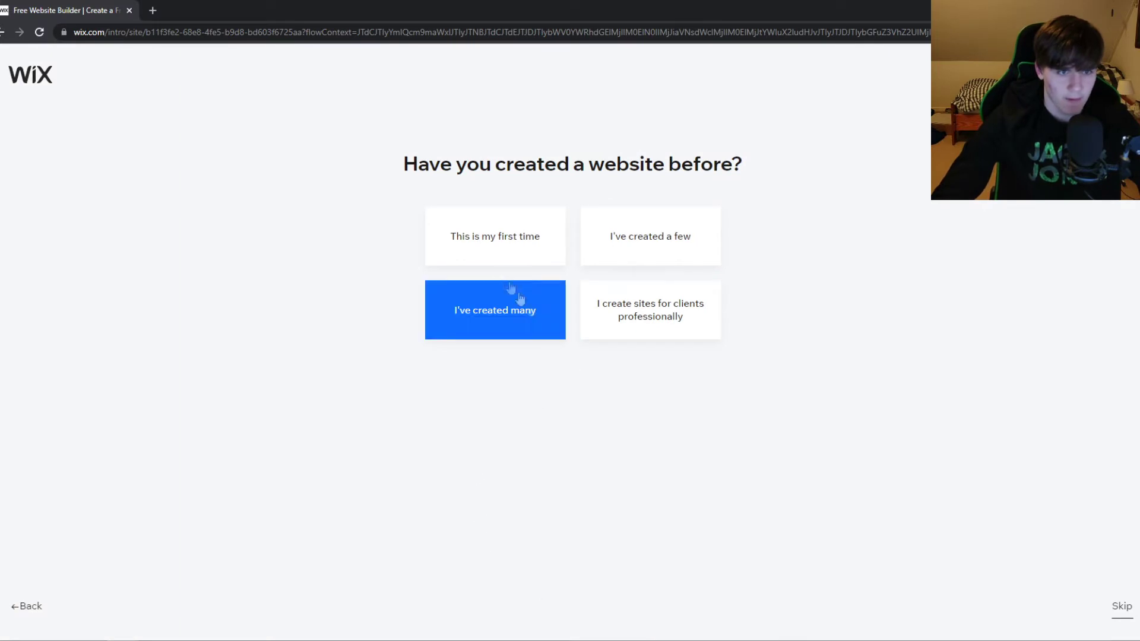
pyautogui.click(444, 260)
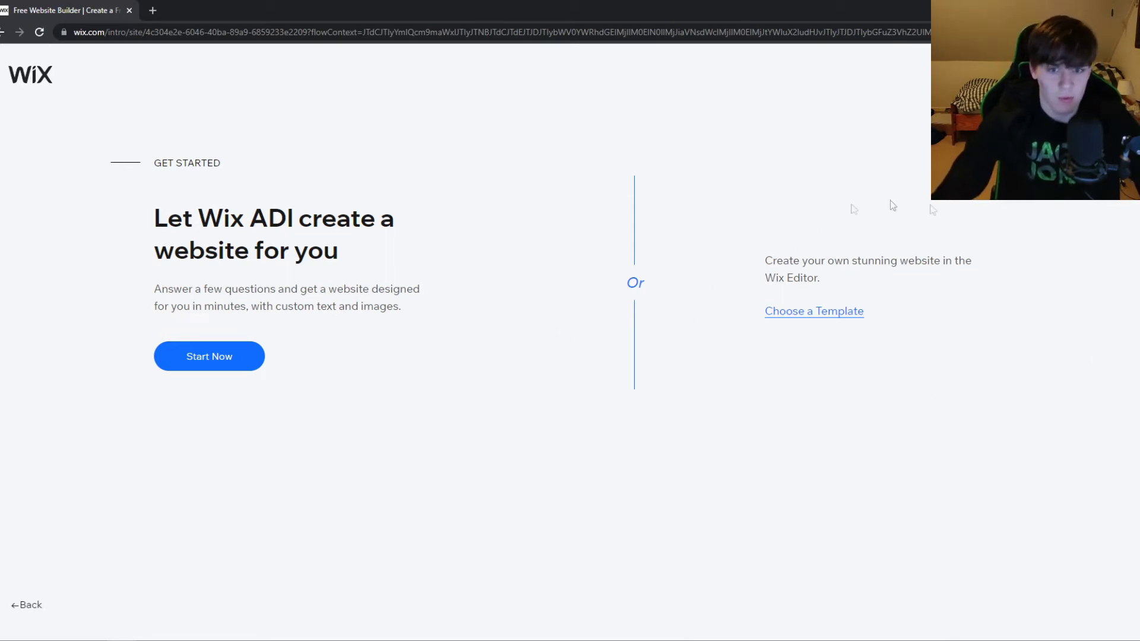
pyautogui.click(815, 325)
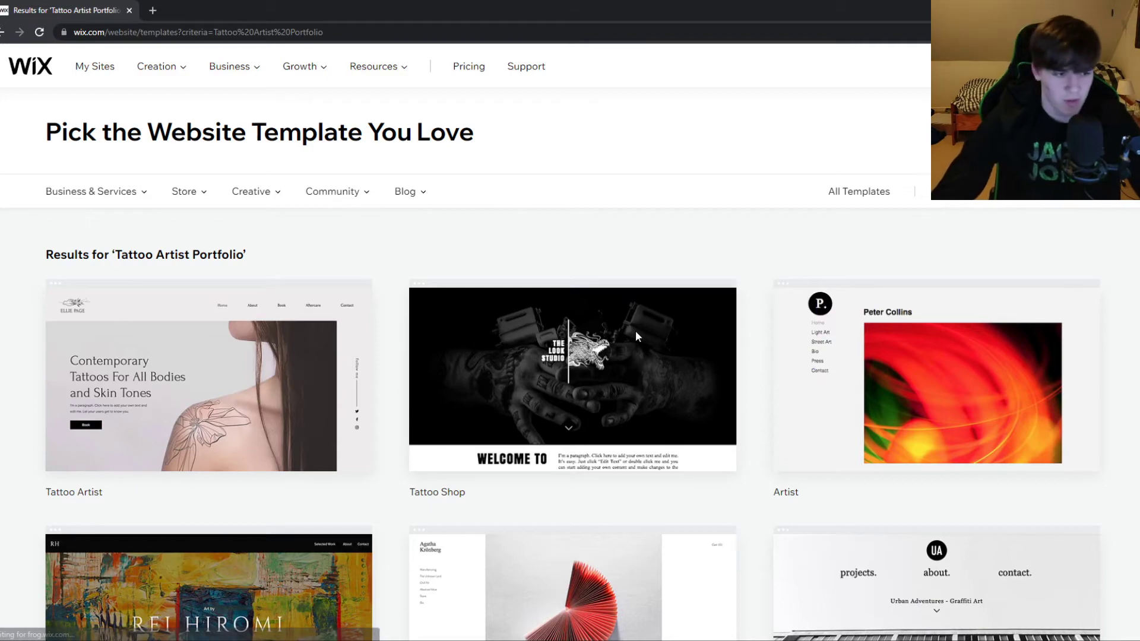
# Open the Tattoo Shop template in the Wix Editor and scroll through The Look Studio home page.
pyautogui.scroll(-3, 570, 368)
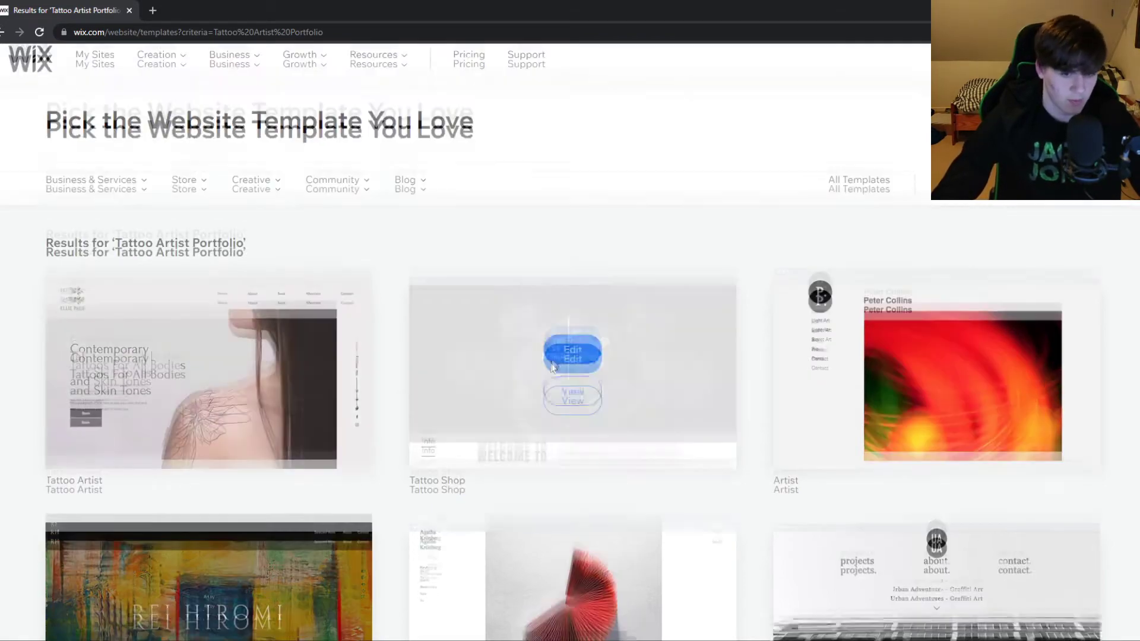
pyautogui.click(575, 181)
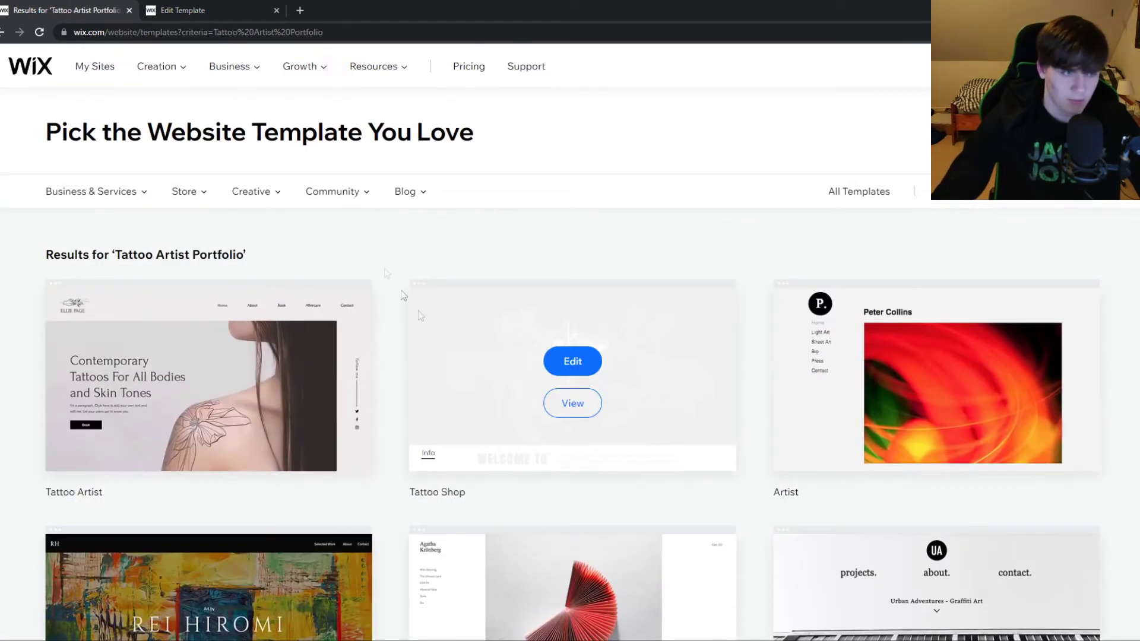
pyautogui.click(574, 361)
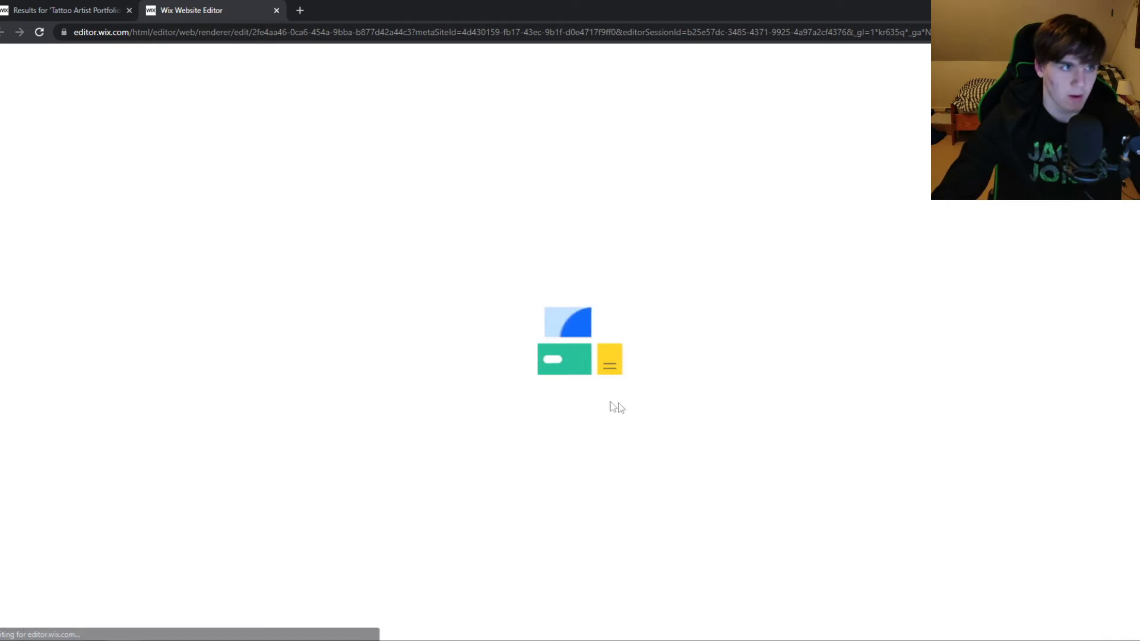
pyautogui.scroll(-5, 475, 255)
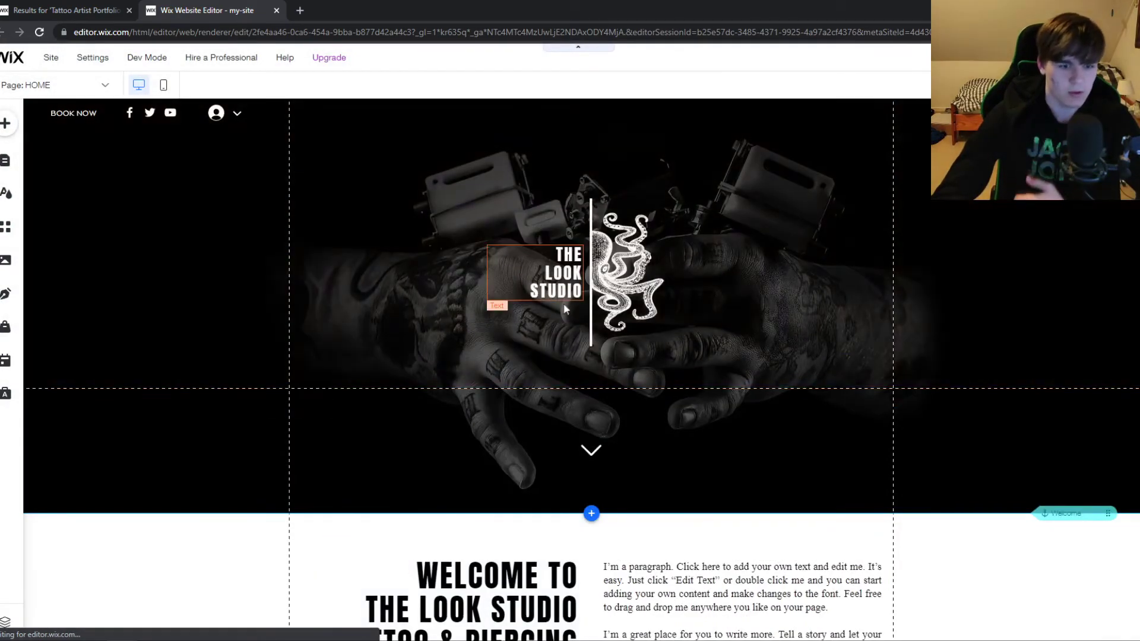
pyautogui.scroll(-6, 535, 285)
pyautogui.click(504, 247)
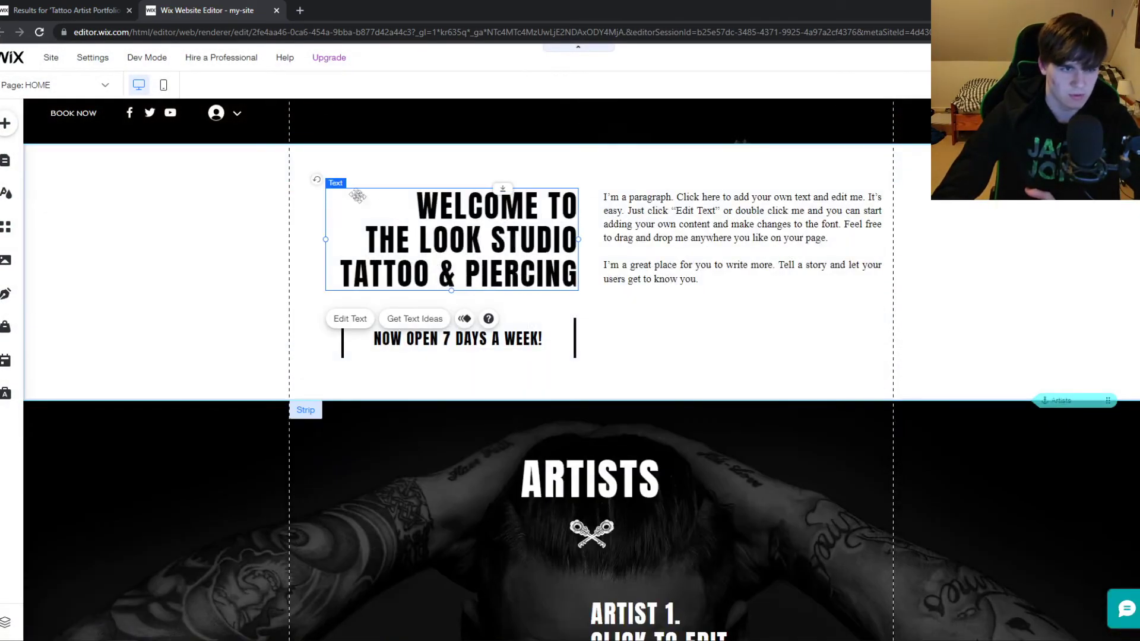
pyautogui.click(351, 325)
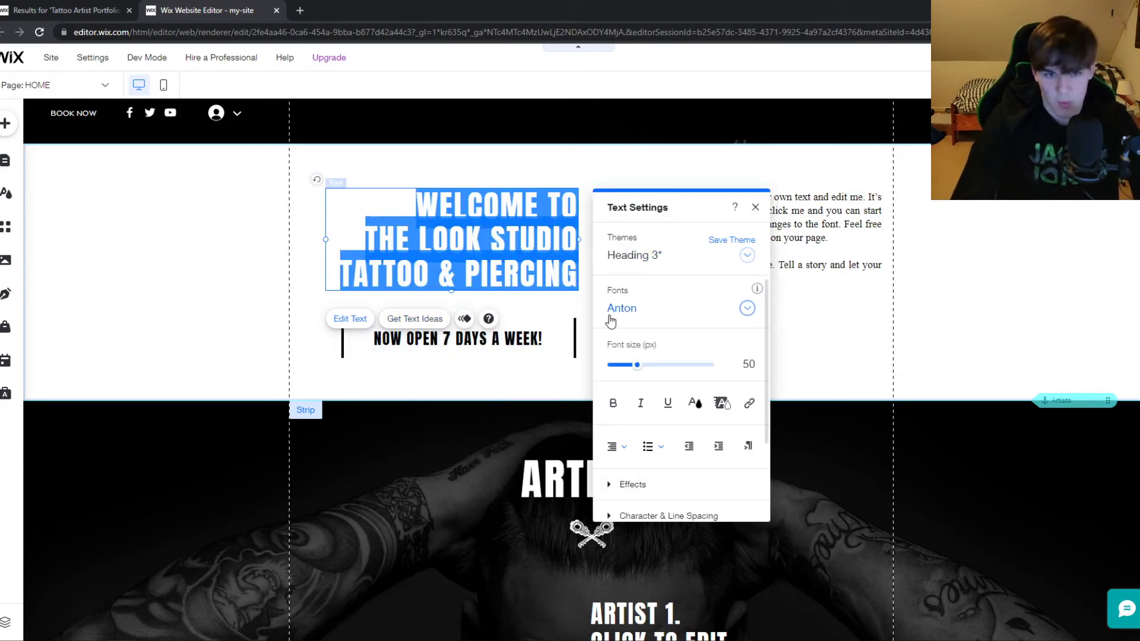
pyautogui.scroll(-1, 621, 321)
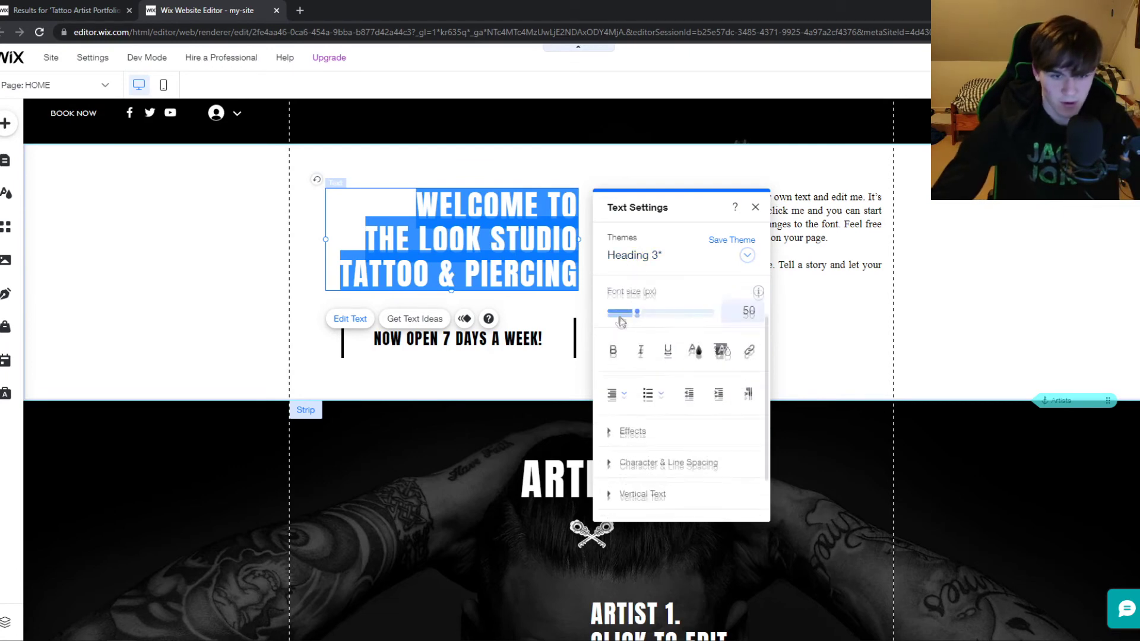
pyautogui.scroll(-1, 616, 355)
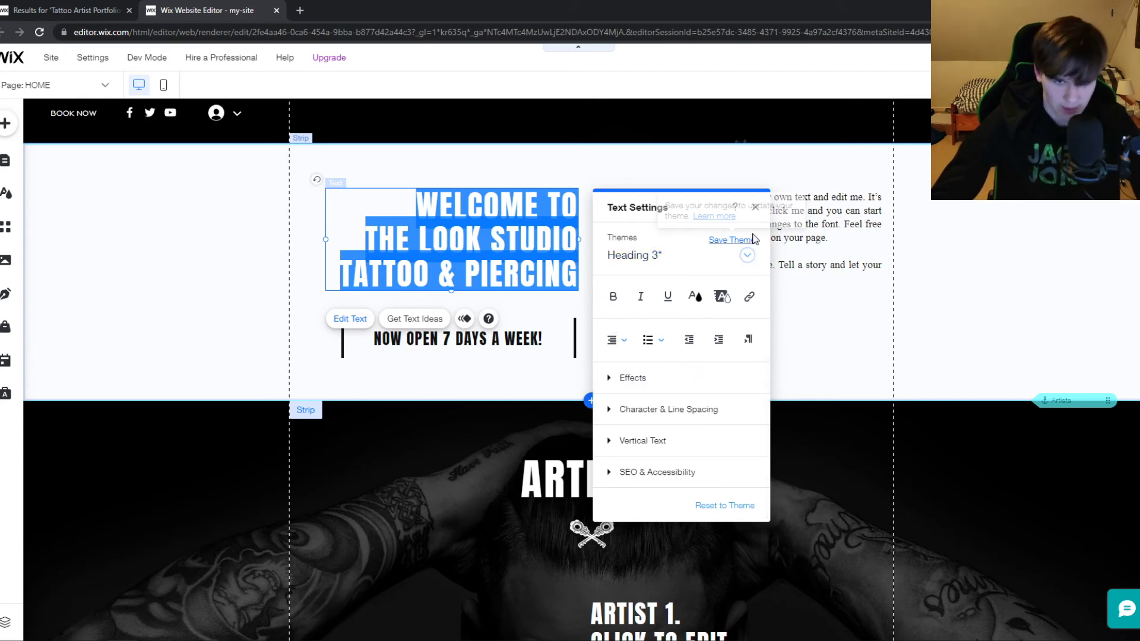
pyautogui.click(757, 208)
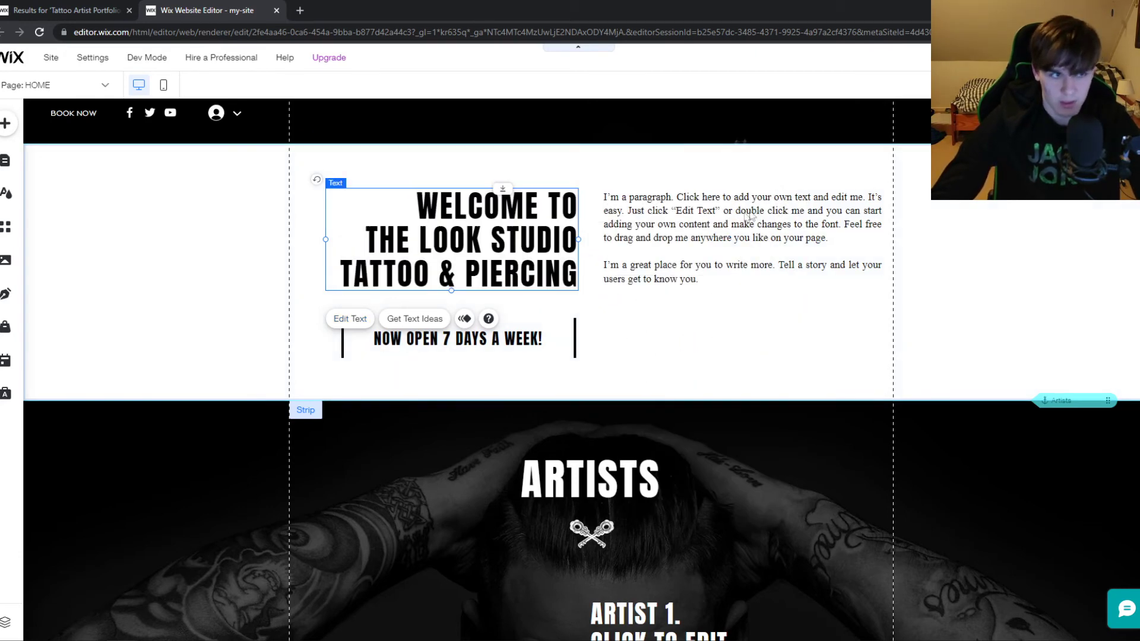
# Publish the site and scroll through the live The Look Studio page on wixsite.com.
pyautogui.moveTo(592, 143)
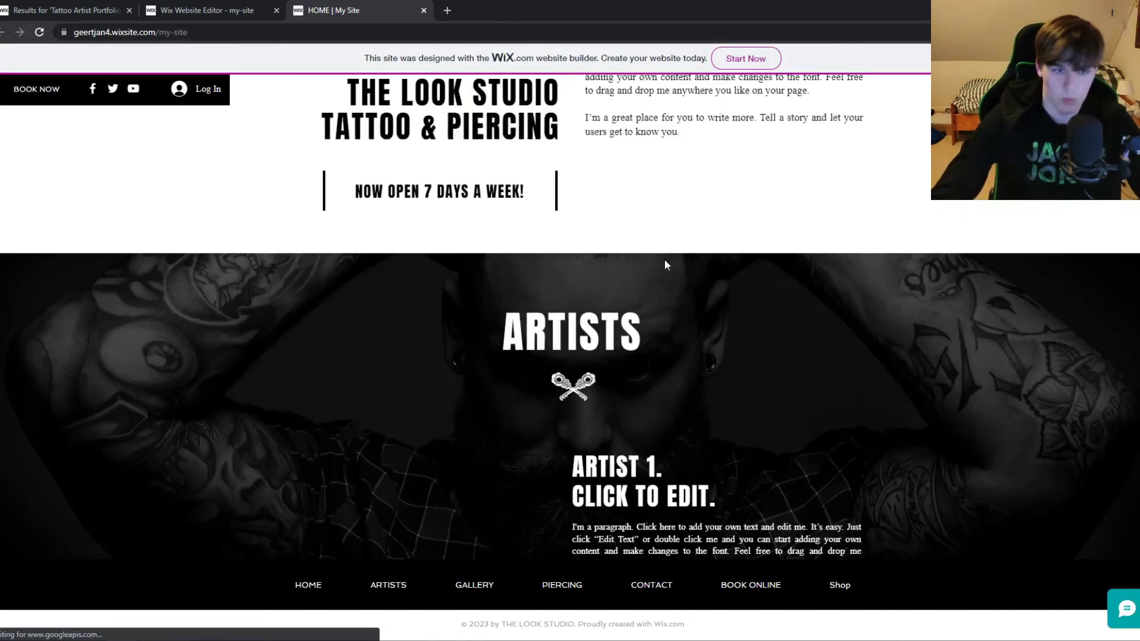
pyautogui.scroll(-12, 665, 259)
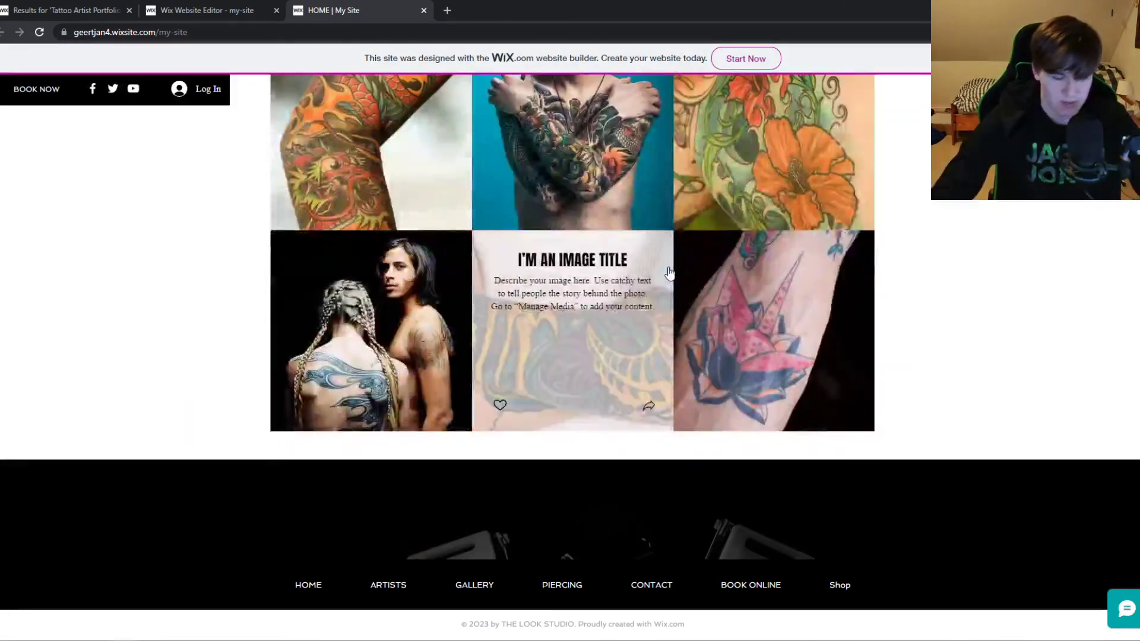
pyautogui.scroll(-15, 670, 272)
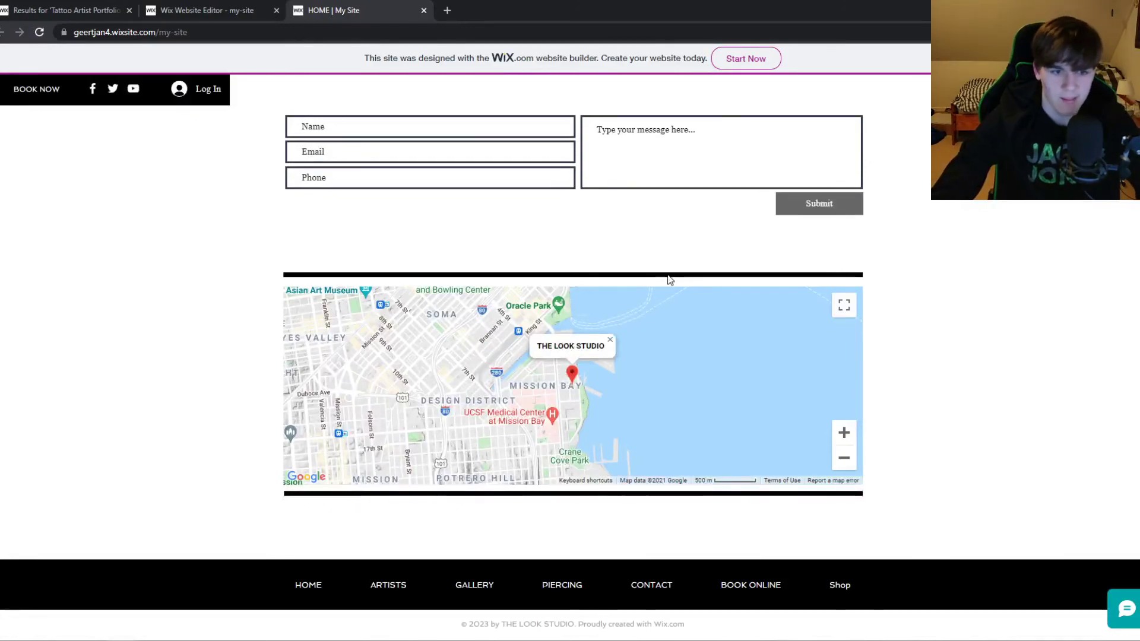
pyautogui.scroll(20, 624, 291)
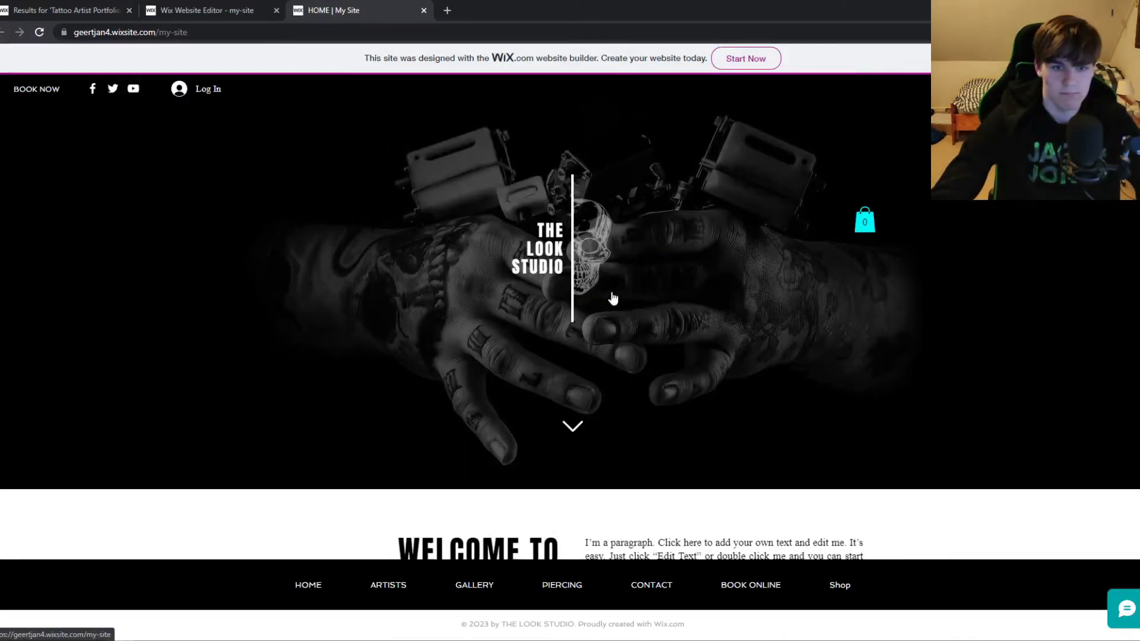